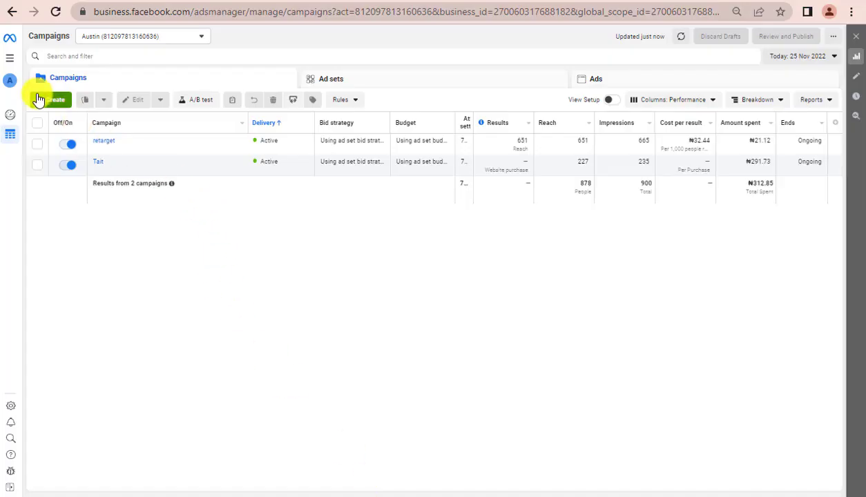
# Create a sales campaign named "tr" using the manual sales campaign setup.
pyautogui.click(42, 102)
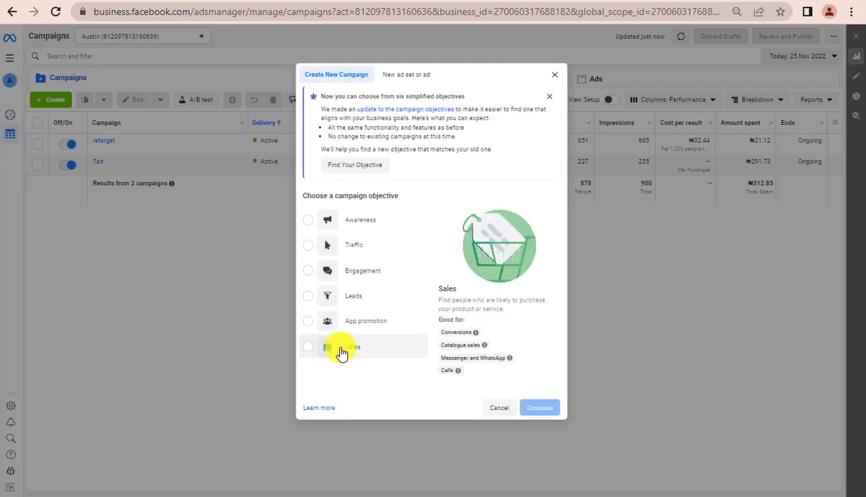
pyautogui.click(340, 353)
pyautogui.click(538, 398)
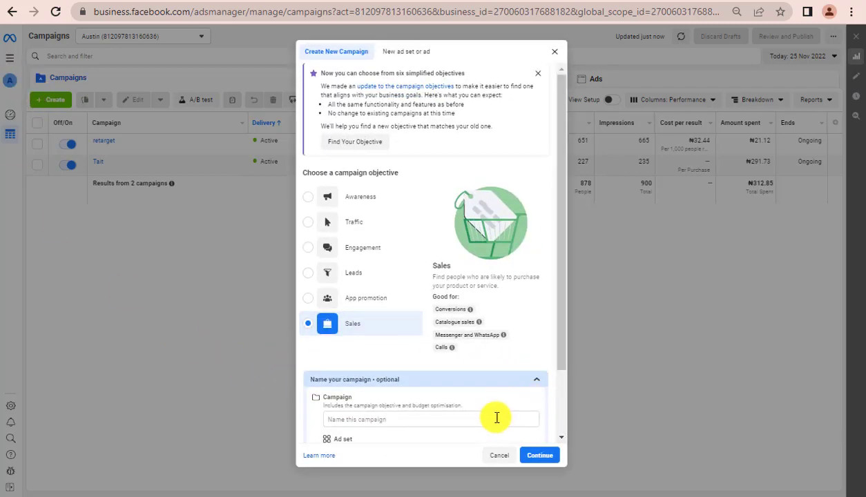
pyautogui.click(489, 421)
pyautogui.write('tr')
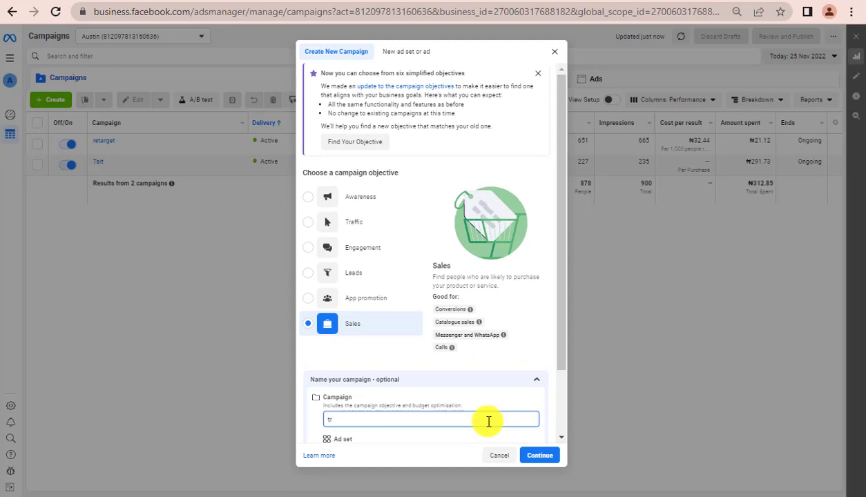
pyautogui.click(536, 453)
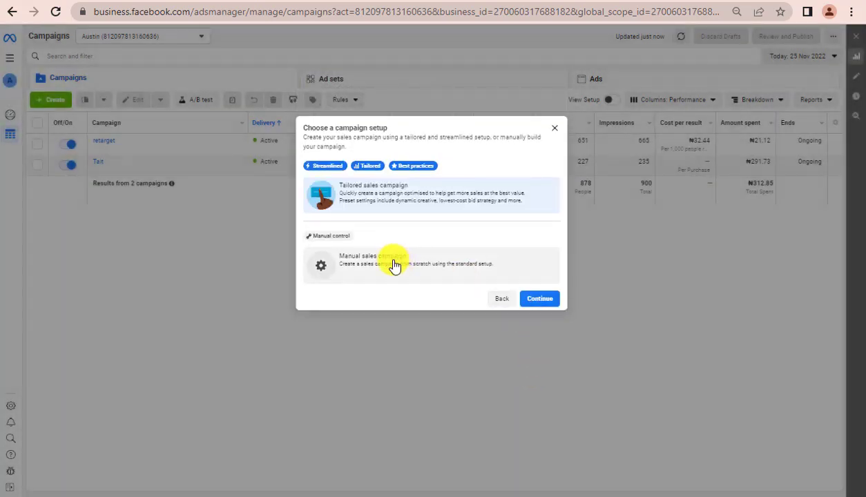
pyautogui.click(394, 265)
pyautogui.click(539, 299)
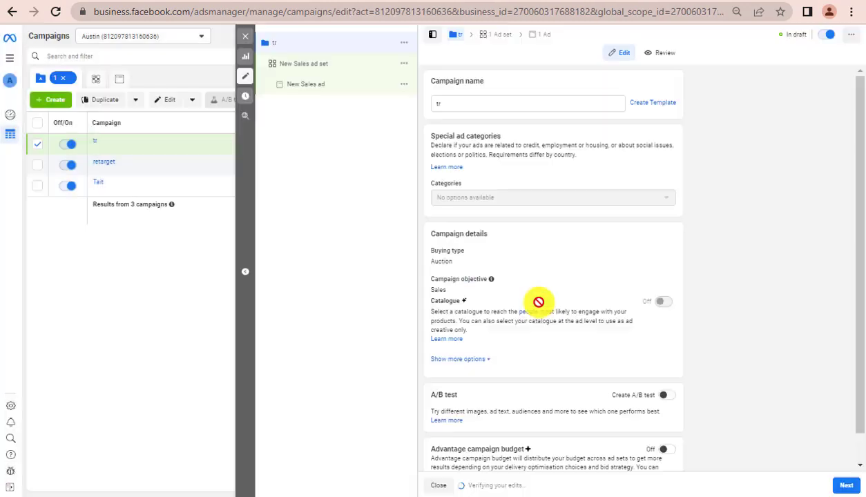
# Open the new sales ad set, switch its placements to Manual placements and view the available platforms and placements.
pyautogui.scroll(-1, 775, 378)
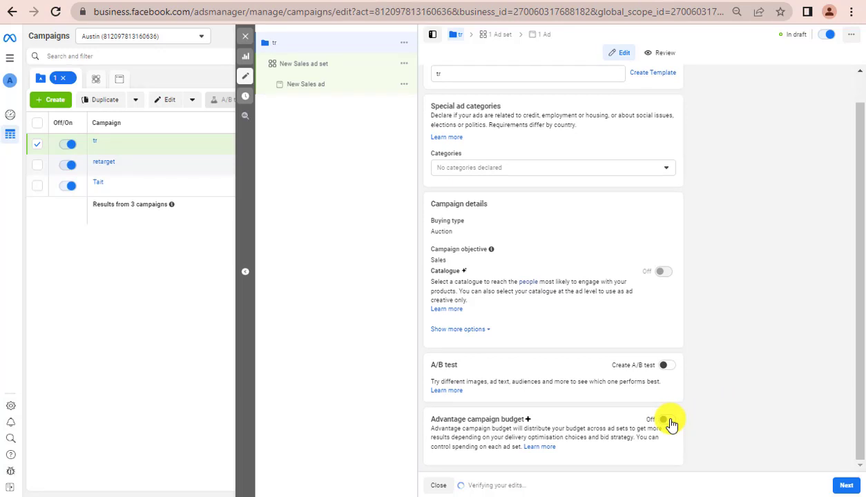
pyautogui.click(841, 488)
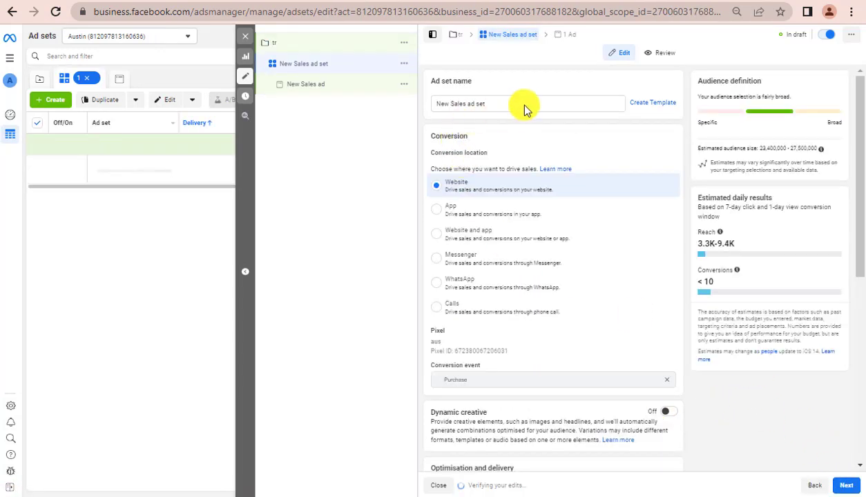
pyautogui.click(524, 105)
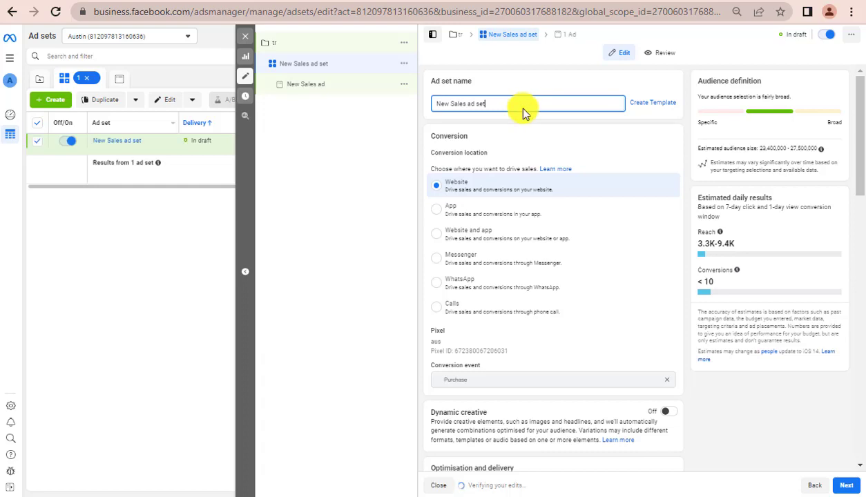
pyautogui.scroll(-15, 700, 407)
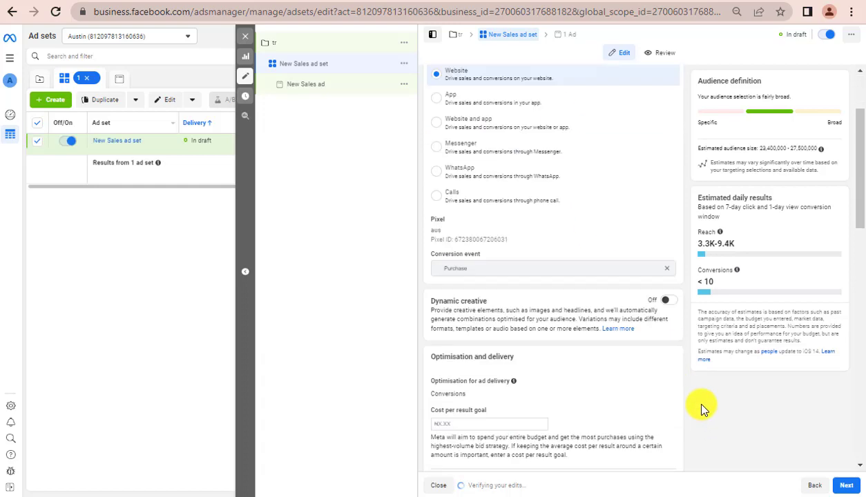
pyautogui.scroll(3, 701, 404)
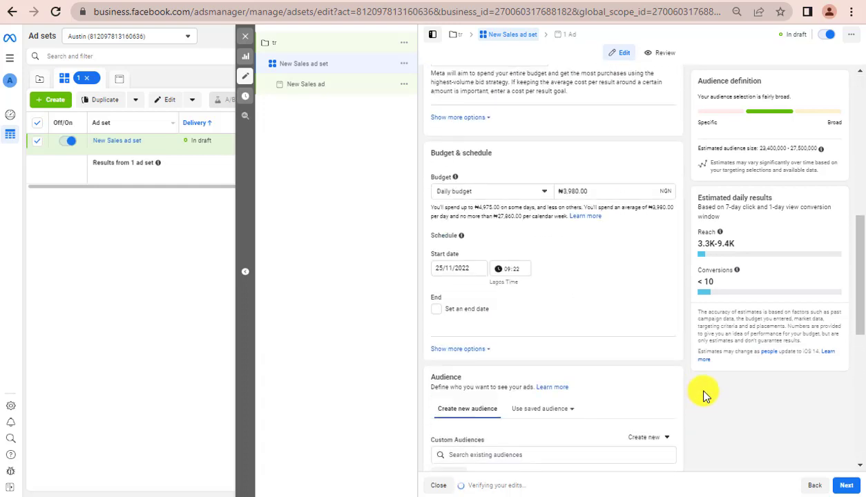
pyautogui.scroll(-6, 705, 392)
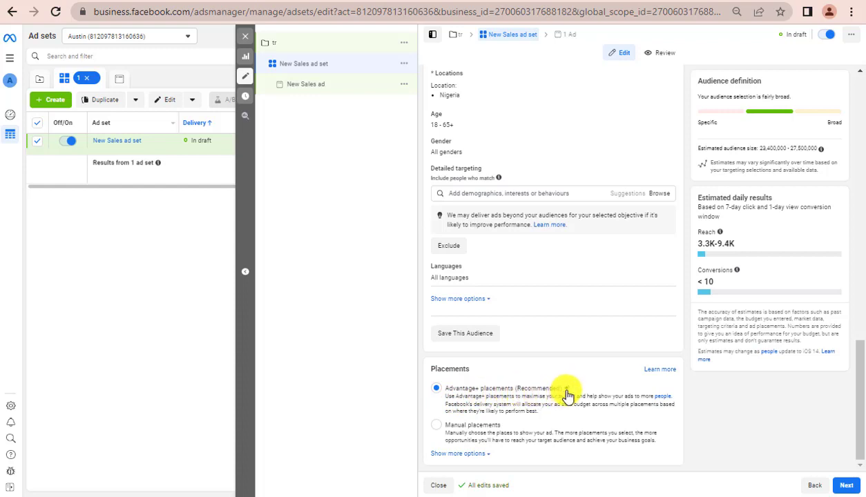
pyautogui.moveTo(567, 395)
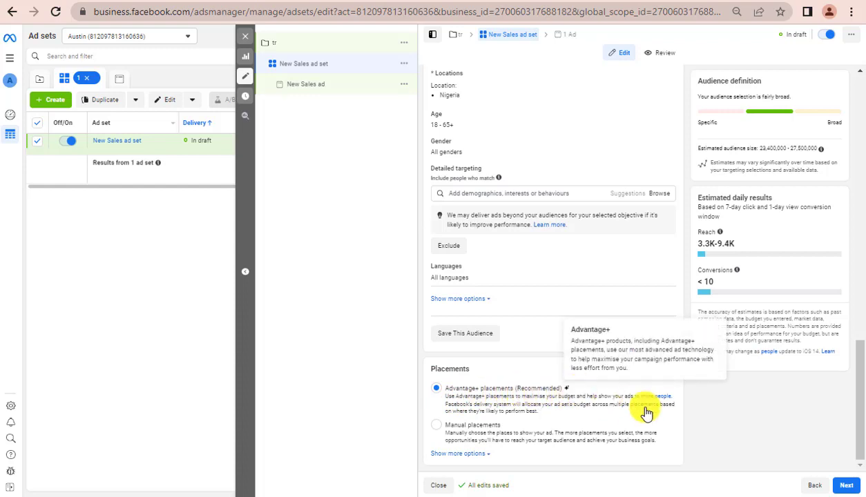
pyautogui.click(487, 432)
pyautogui.scroll(-4, 635, 351)
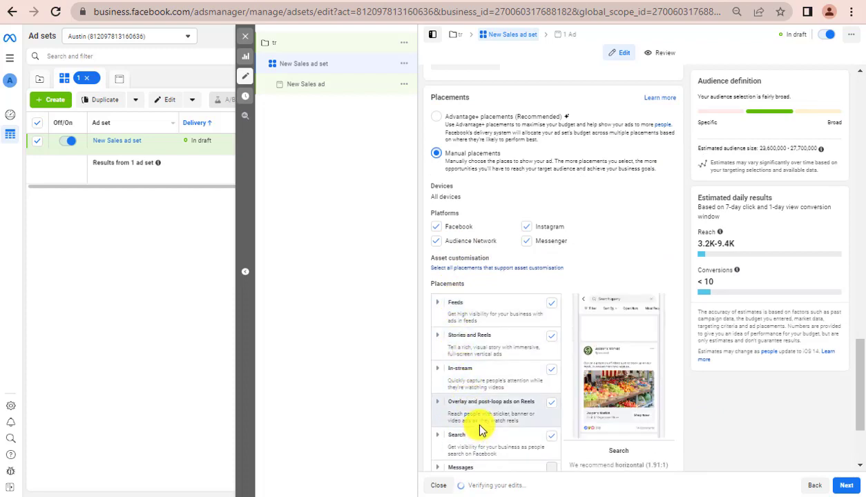
pyautogui.scroll(2, 482, 430)
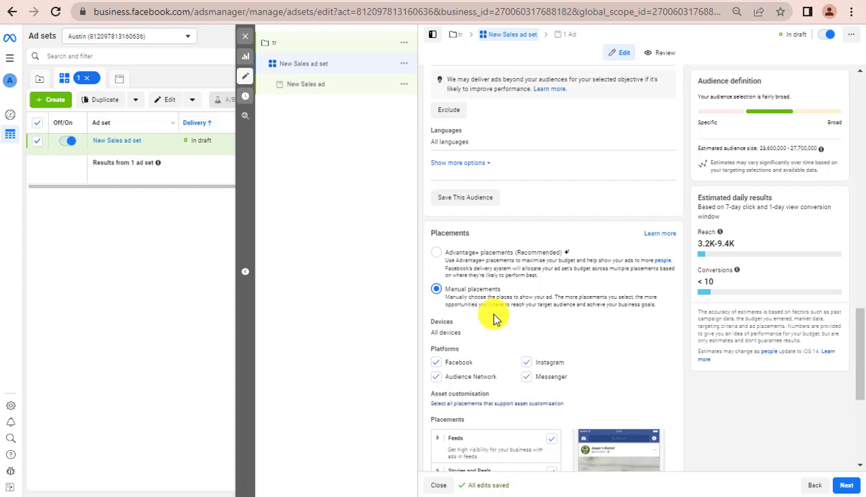
# Close the editor, discard all drafts and return to the campaigns list.
pyautogui.click(246, 40)
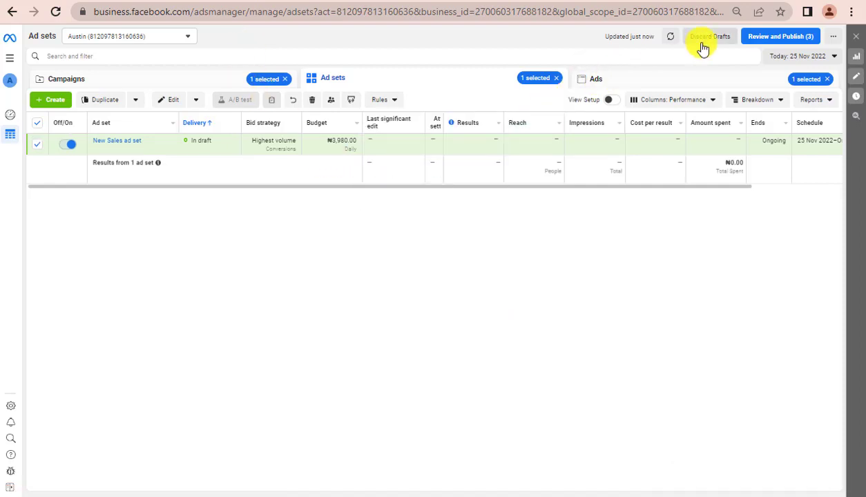
pyautogui.click(702, 45)
pyautogui.click(505, 208)
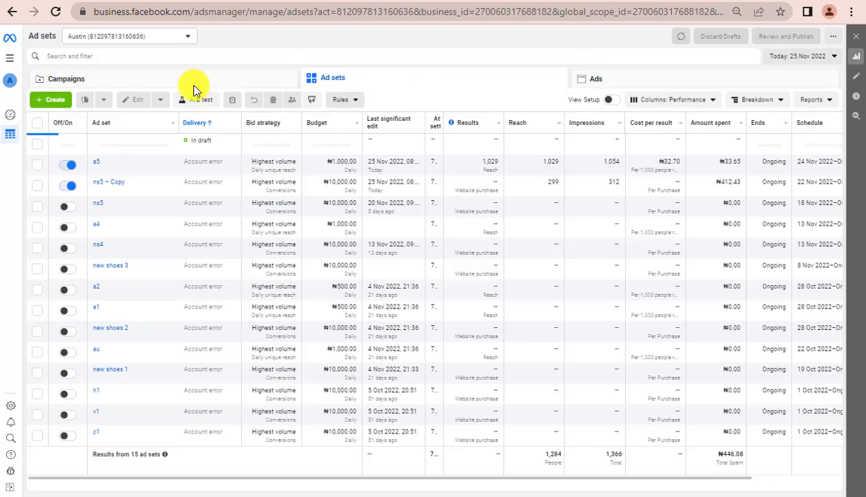
pyautogui.click(194, 78)
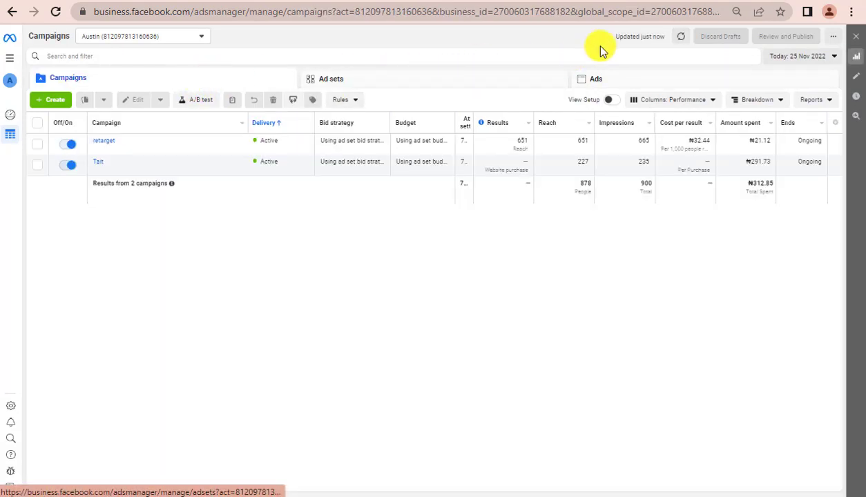
# Create a new campaign with the Traffic objective, keeping the default name.
pyautogui.click(50, 103)
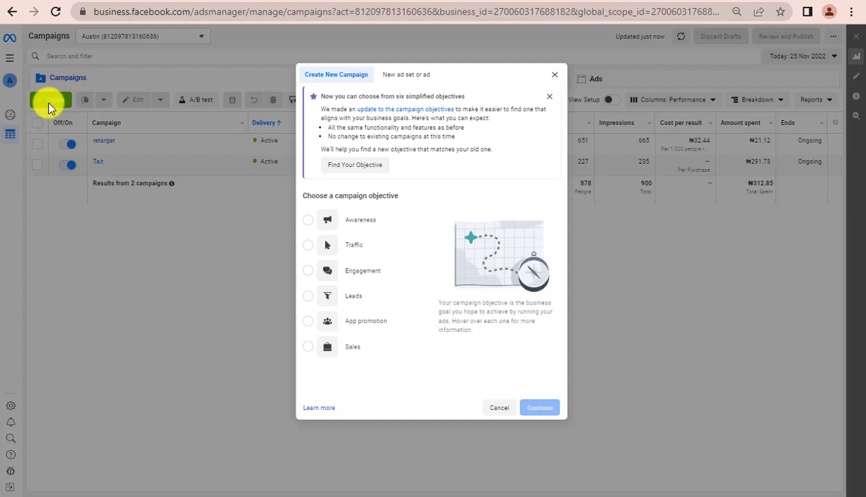
pyautogui.click(342, 250)
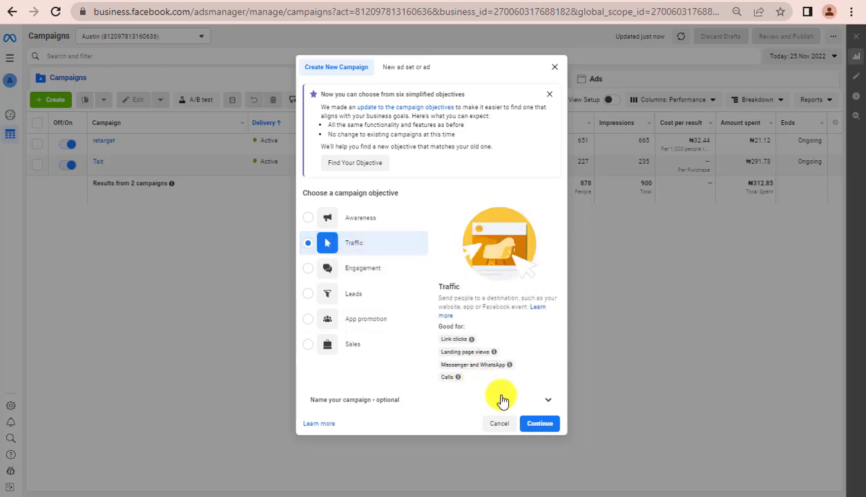
pyautogui.click(537, 424)
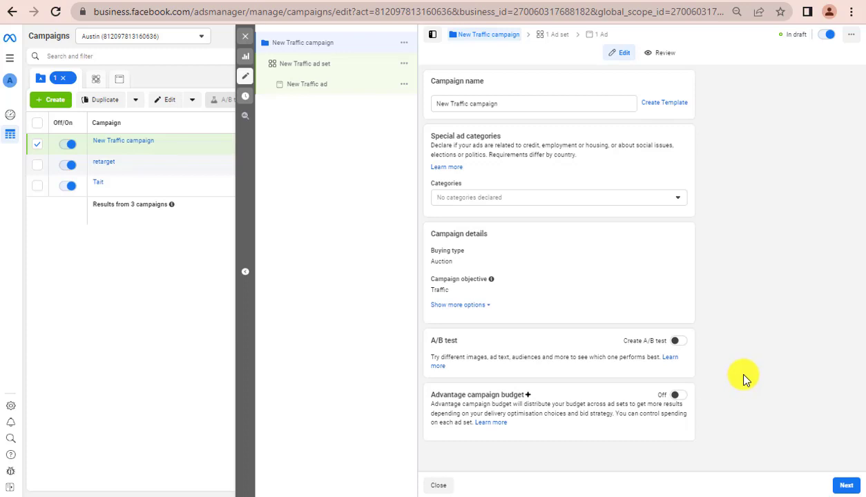
# Examine the New Traffic ad set's conversion, delivery, budget, audience and placement settings.
pyautogui.click(845, 485)
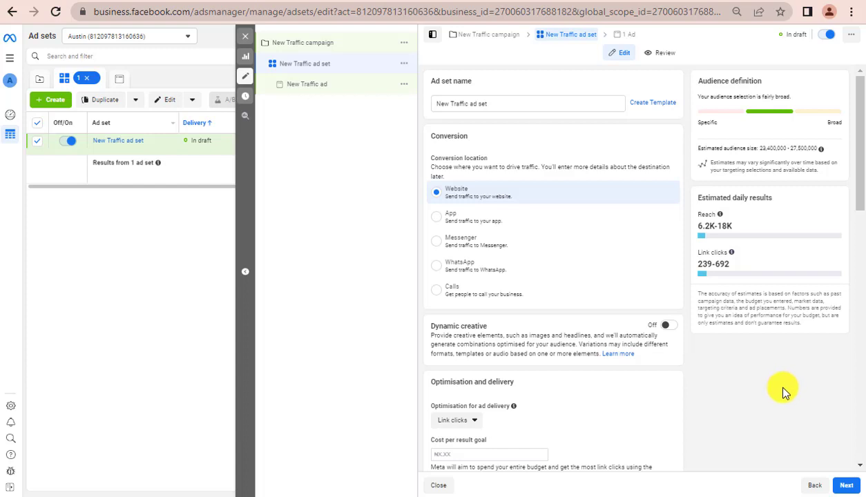
pyautogui.scroll(-4, 734, 394)
pyautogui.scroll(-1, 733, 394)
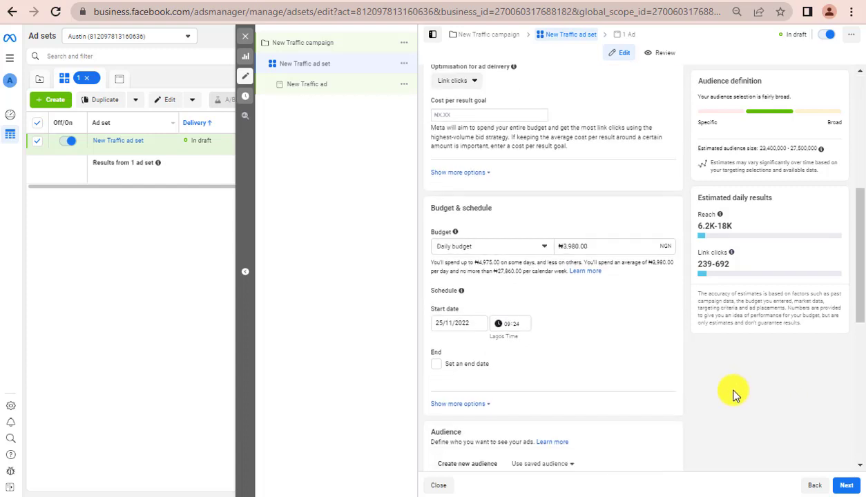
pyautogui.scroll(-5, 734, 394)
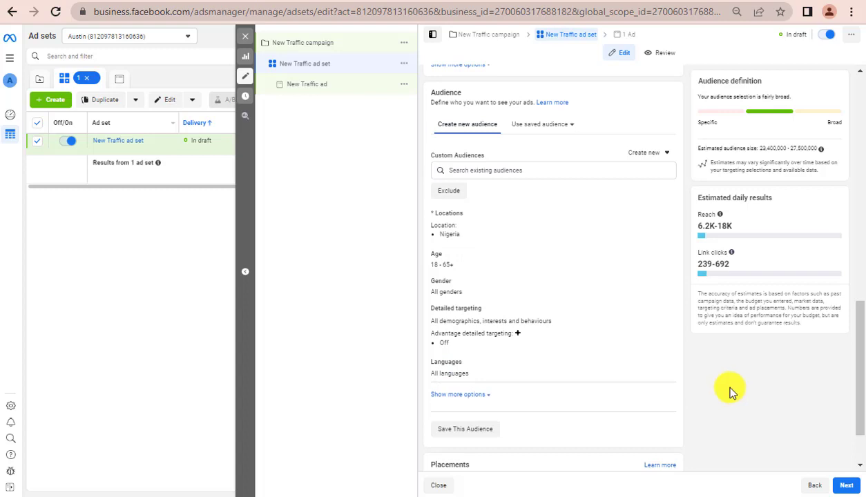
pyautogui.scroll(-1, 731, 393)
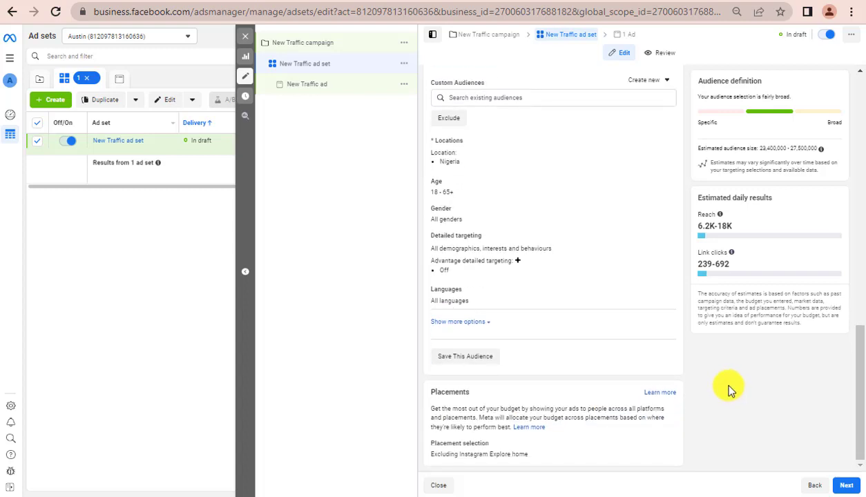
pyautogui.scroll(2, 730, 388)
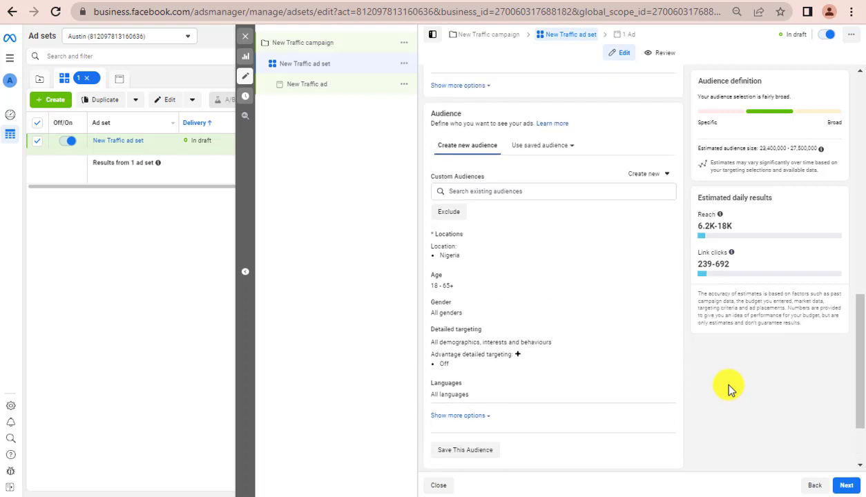
pyautogui.scroll(-2, 729, 386)
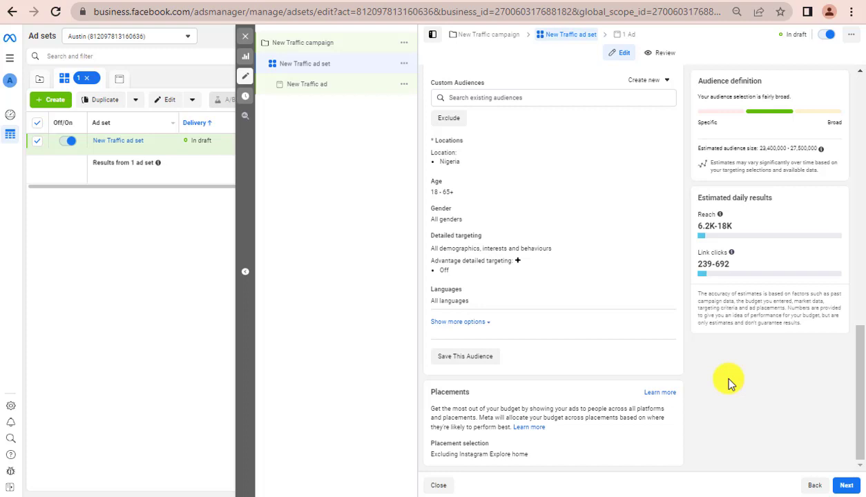
pyautogui.scroll(5, 730, 385)
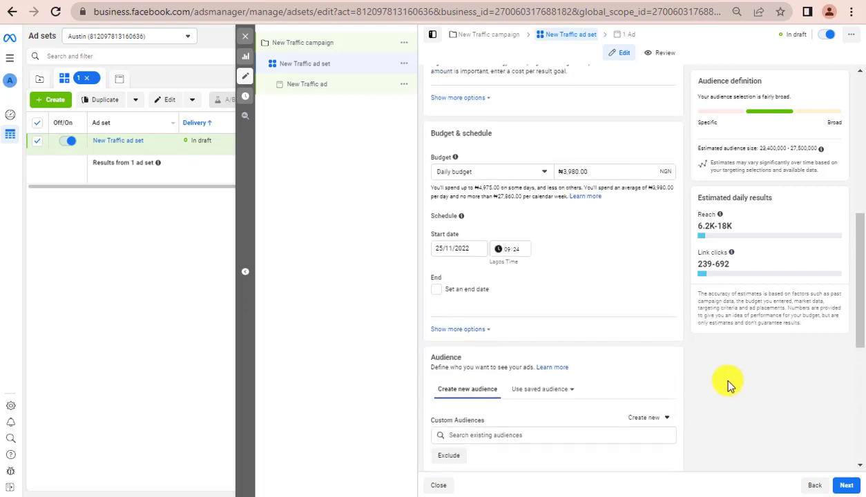
pyautogui.scroll(2, 730, 386)
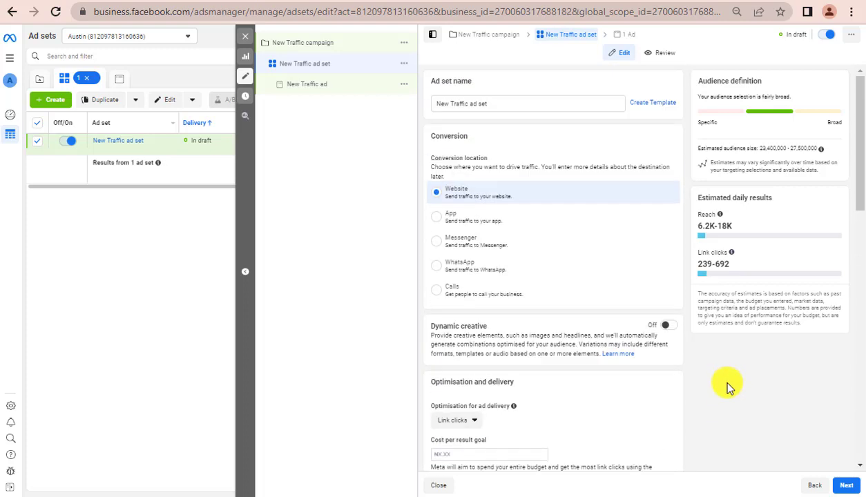
# Return to the New Traffic campaign's settings and reload the page.
pyautogui.click(489, 35)
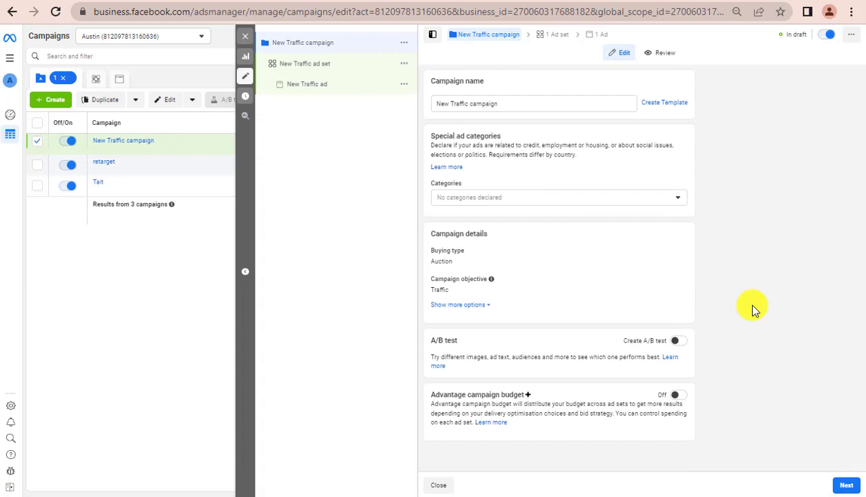
pyautogui.click(56, 12)
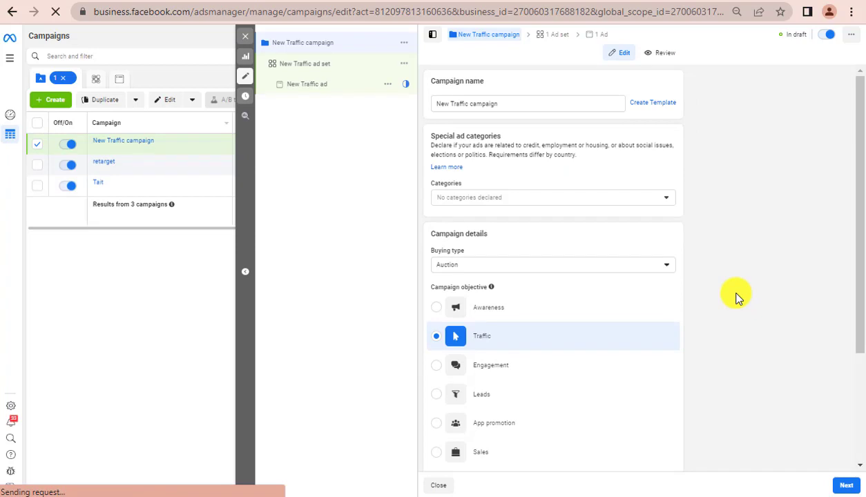
pyautogui.scroll(-3, 736, 297)
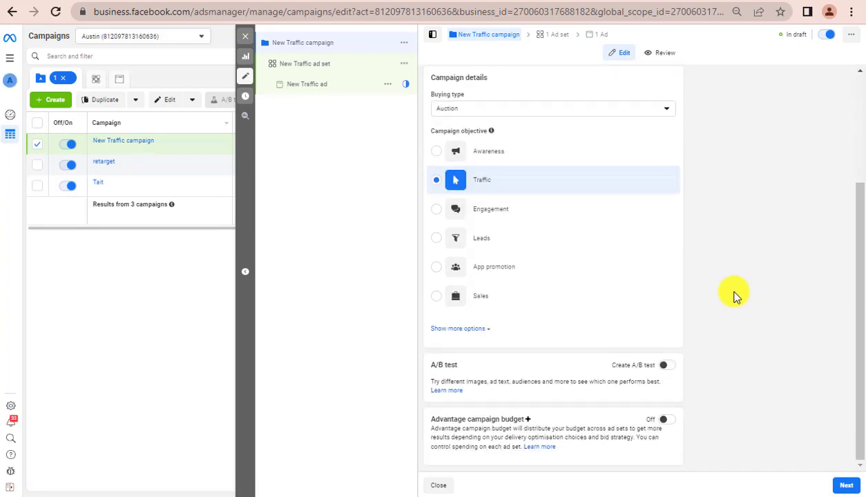
# Open the New Traffic ad set's placements for manual editing and deselect the Audience Network and Messenger platforms.
pyautogui.click(844, 486)
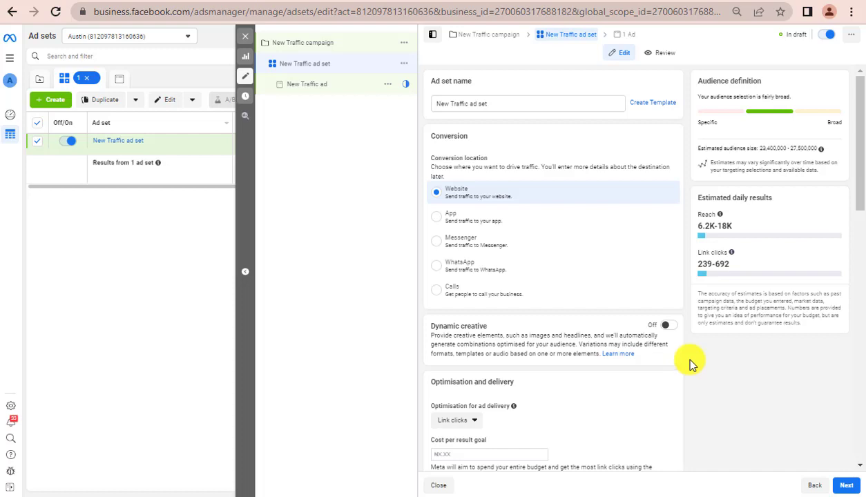
pyautogui.scroll(-5, 693, 362)
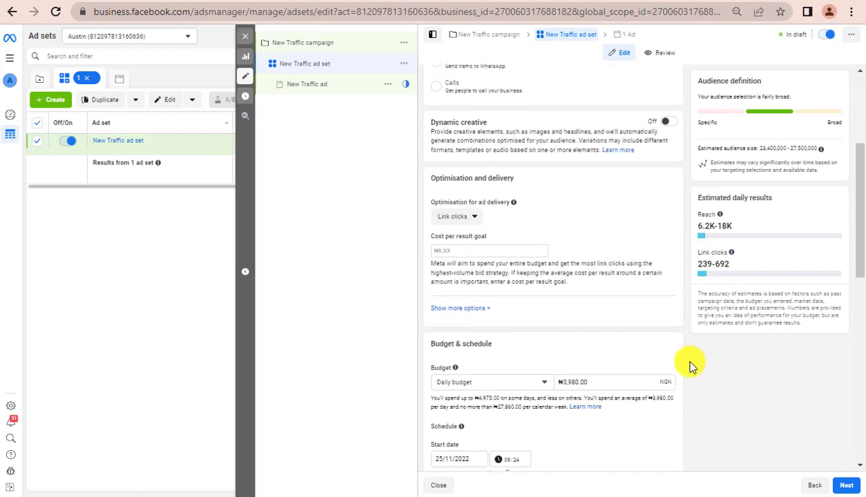
pyautogui.scroll(-4, 691, 355)
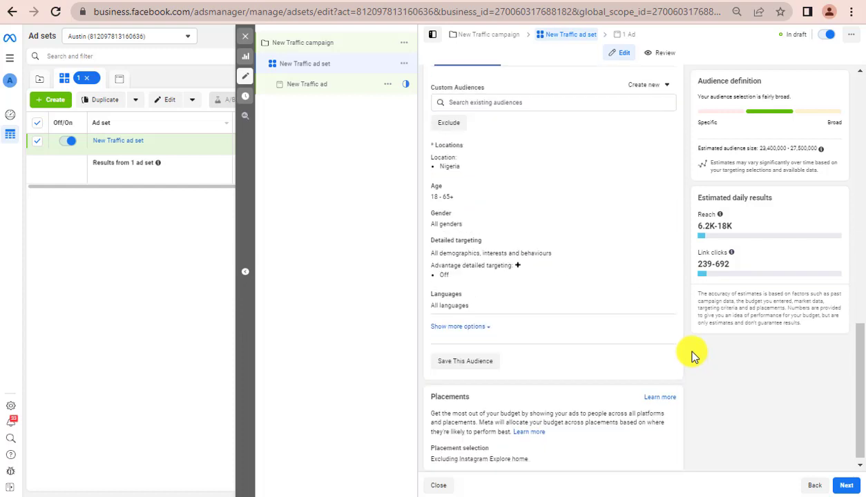
pyautogui.moveTo(498, 452)
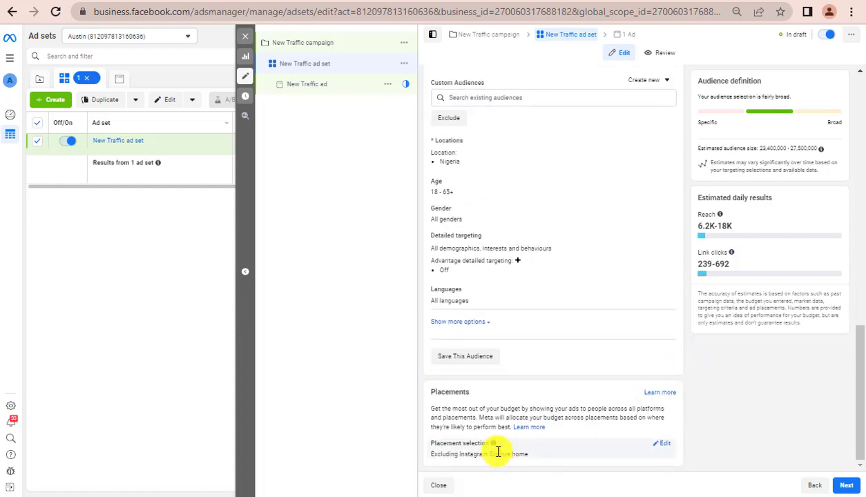
pyautogui.click(664, 447)
pyautogui.scroll(-4, 765, 396)
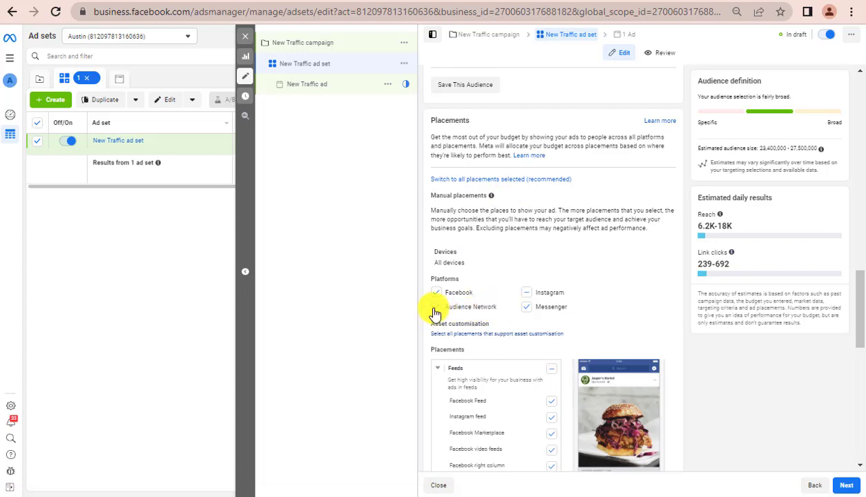
pyautogui.click(436, 308)
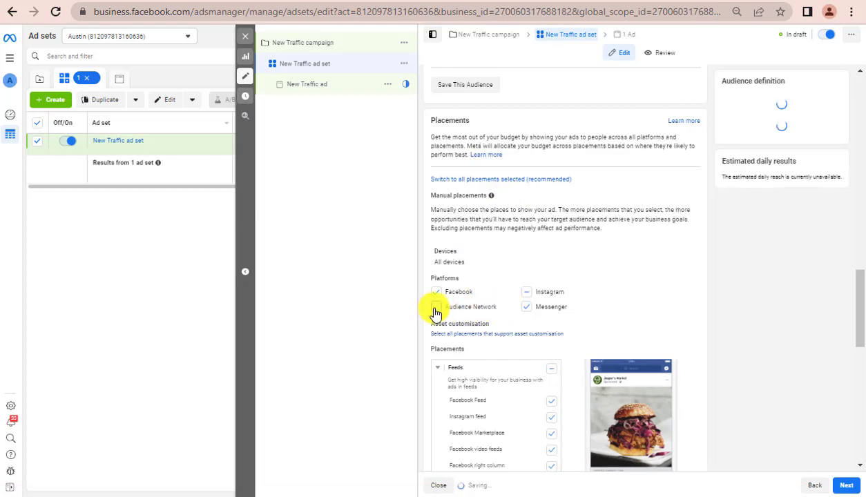
pyautogui.click(550, 312)
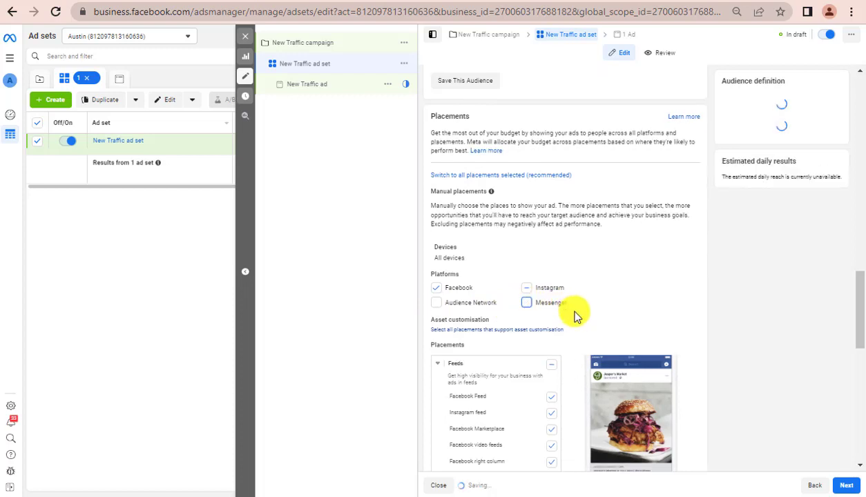
# Deselect all Feeds placements except Facebook Feed and Instagram feed, and clear the whole Stories and Reels group.
pyautogui.scroll(-3, 549, 276)
pyautogui.click(550, 232)
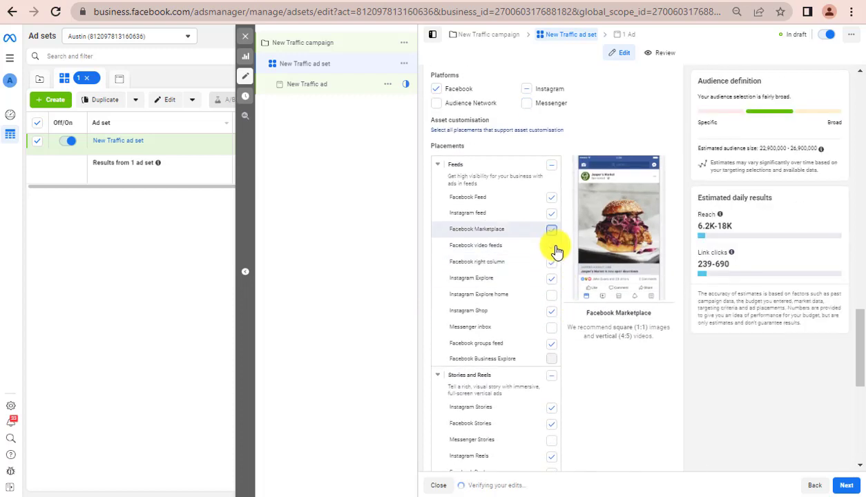
pyautogui.click(554, 248)
pyautogui.click(552, 264)
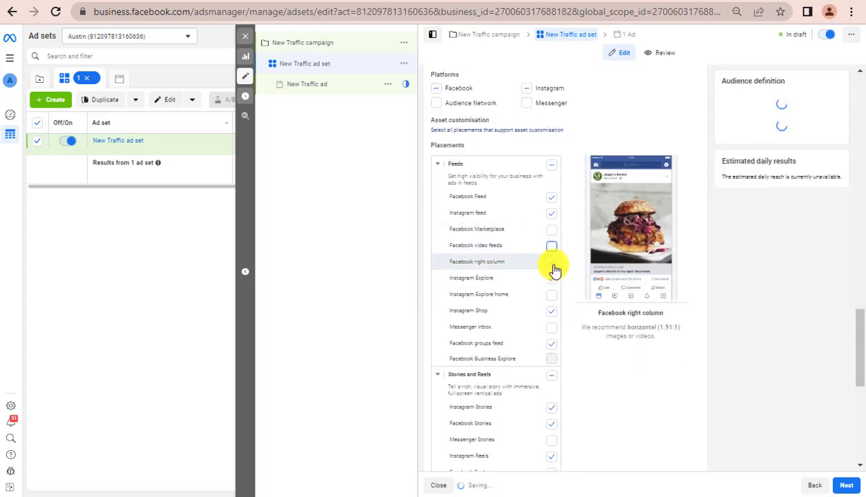
pyautogui.click(552, 281)
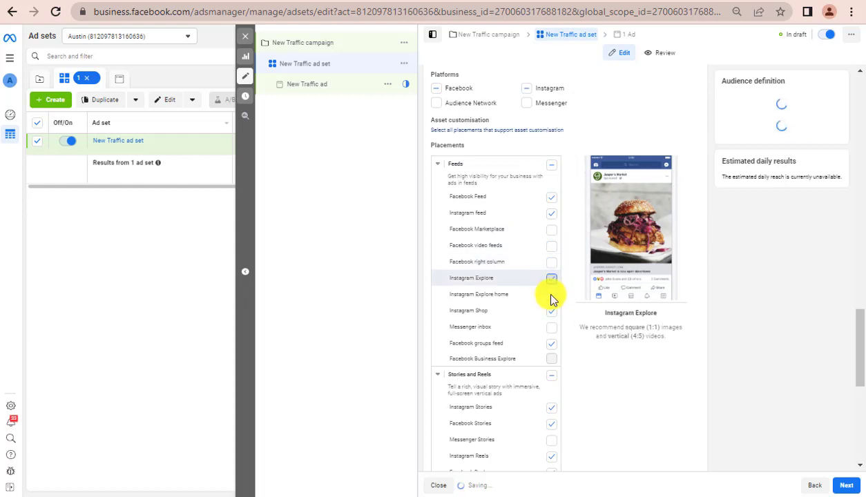
pyautogui.click(551, 312)
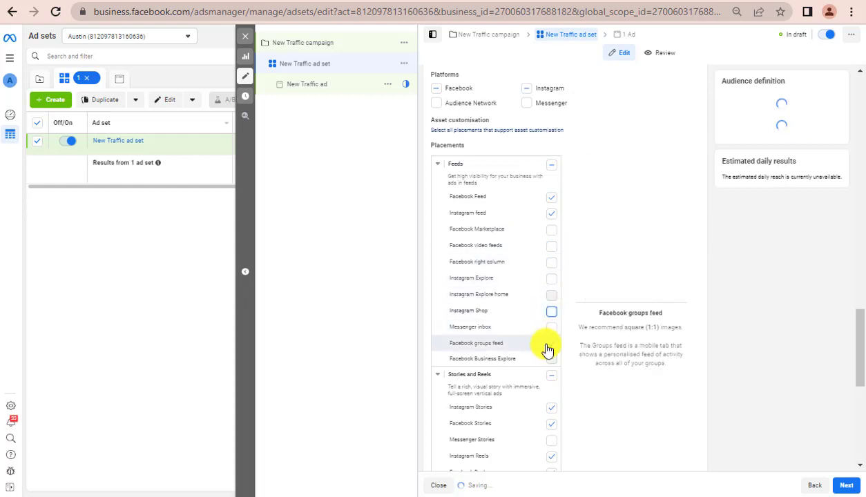
pyautogui.click(547, 348)
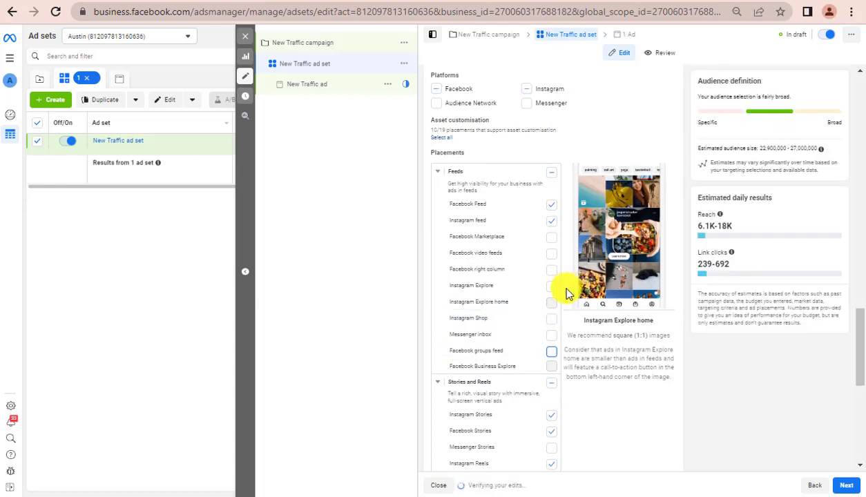
pyautogui.click(552, 384)
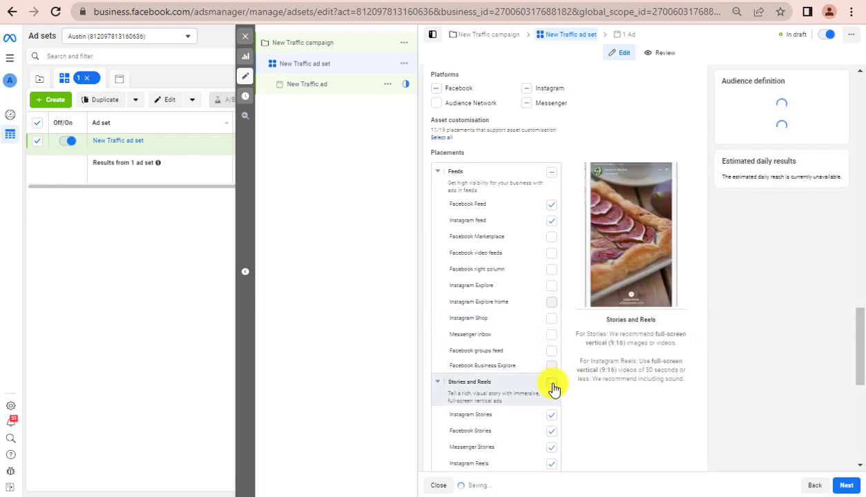
pyautogui.click(553, 384)
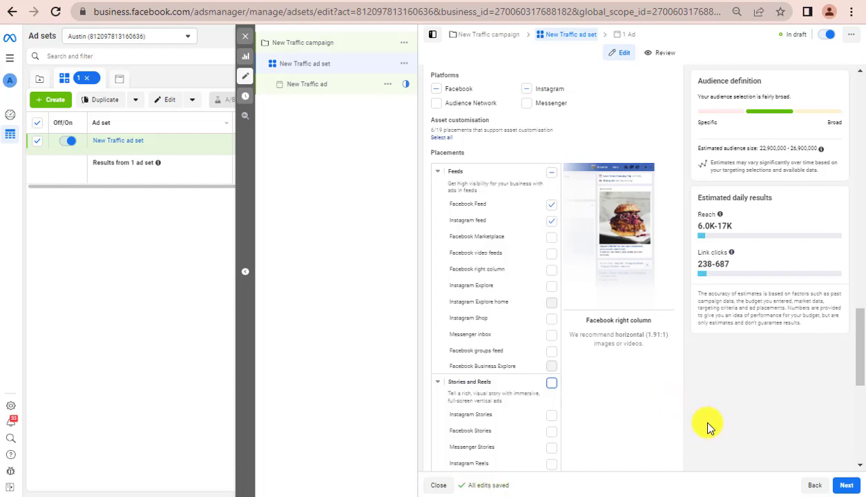
# Review the remaining placement groups and reselect all Feeds and all Stories and Reels placements.
pyautogui.scroll(-5, 694, 414)
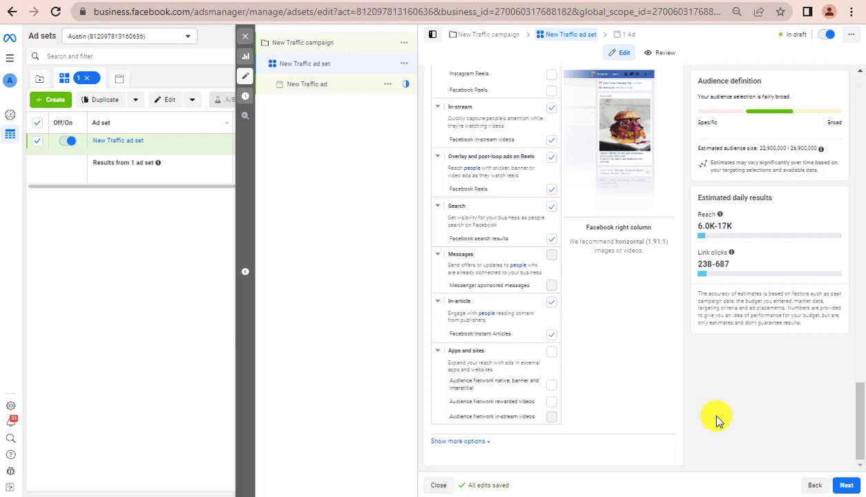
pyautogui.scroll(4, 717, 420)
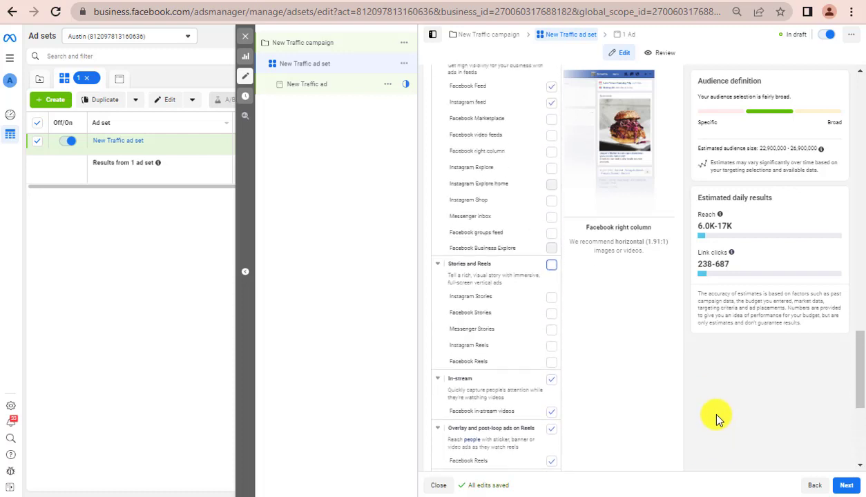
pyautogui.scroll(-4, 715, 415)
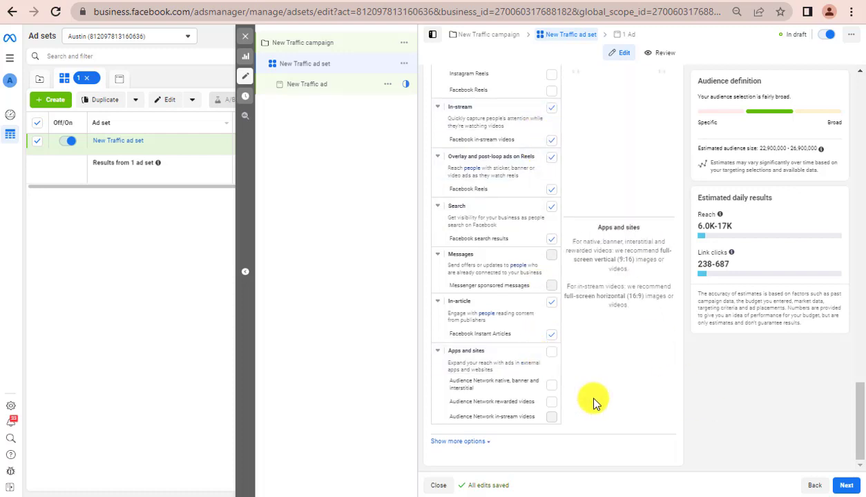
pyautogui.scroll(1, 593, 400)
pyautogui.scroll(4, 575, 348)
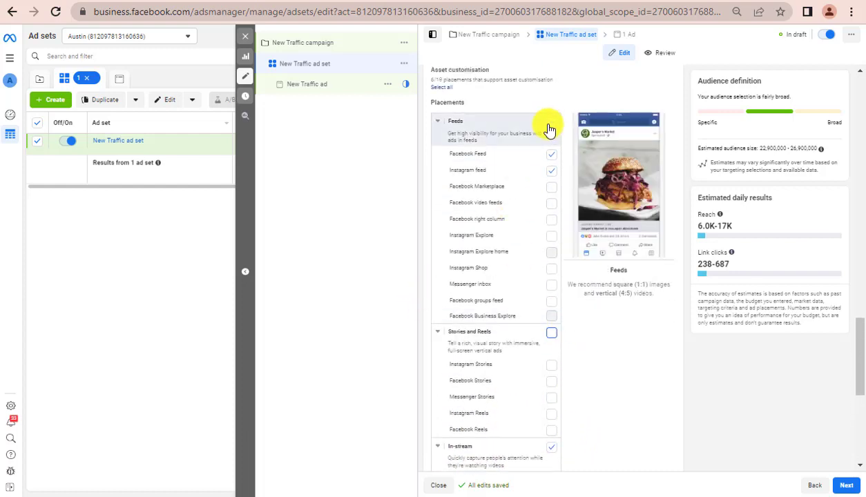
pyautogui.click(553, 122)
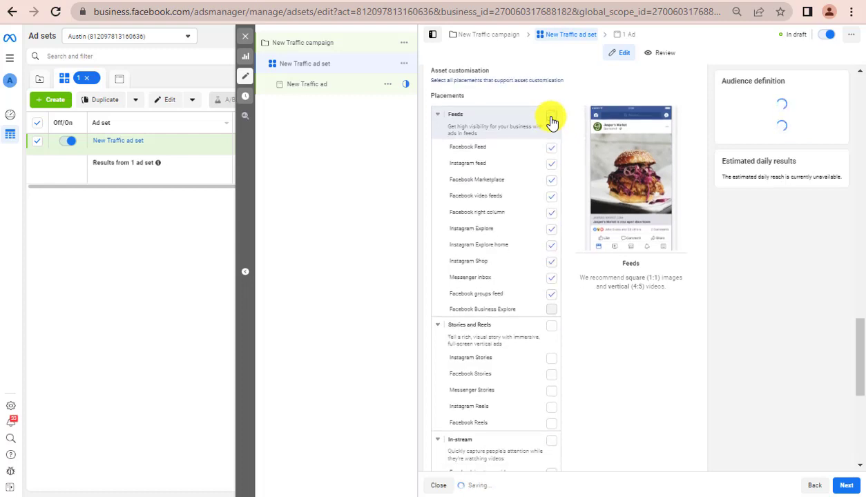
pyautogui.click(552, 326)
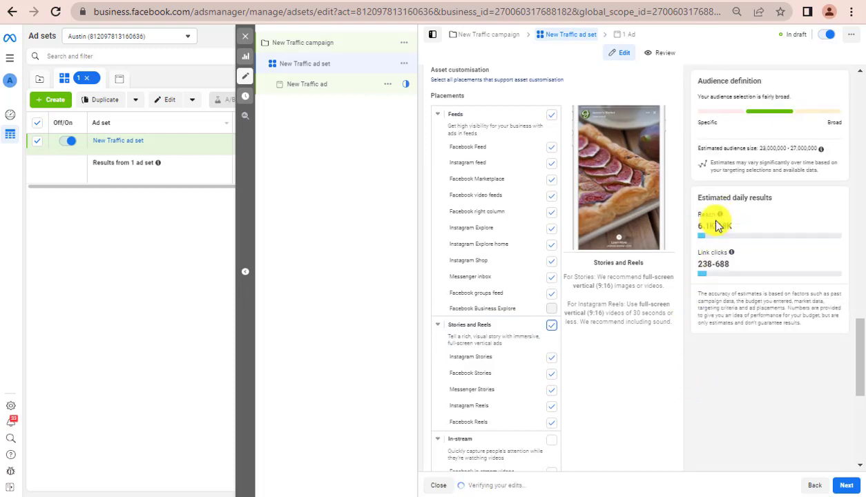
# Reduce the manual placements to only Facebook Feed and Instagram feed, clearing the other Feeds, Stories and Reels, and In-article placements.
pyautogui.click(551, 180)
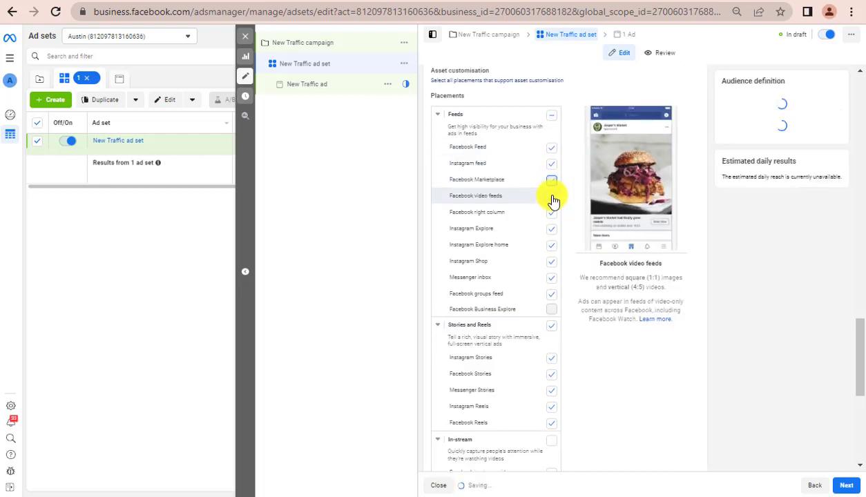
pyautogui.click(552, 213)
pyautogui.click(552, 229)
pyautogui.click(552, 245)
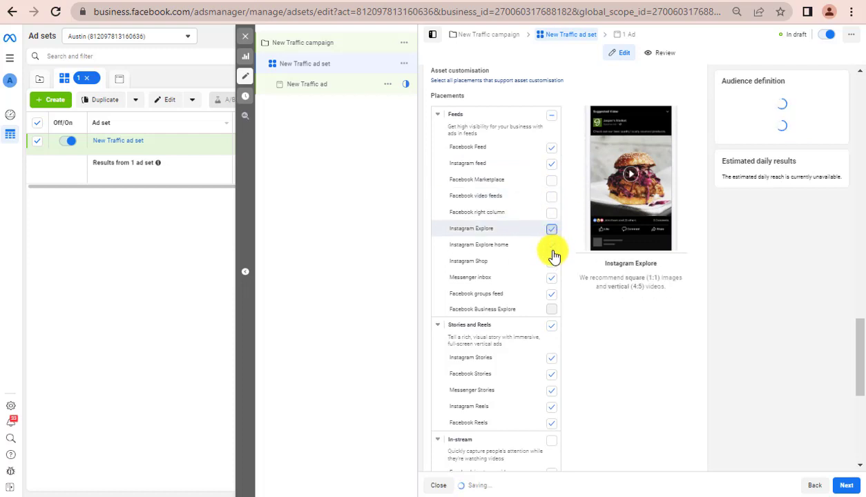
pyautogui.click(551, 263)
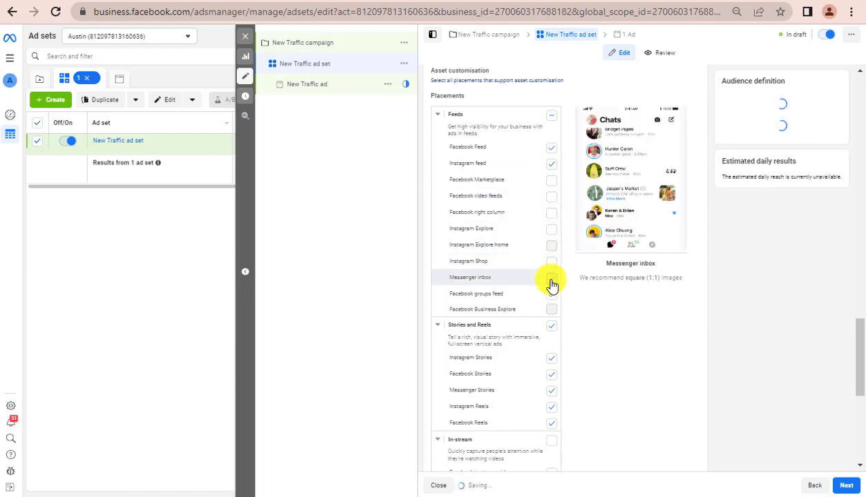
pyautogui.click(551, 295)
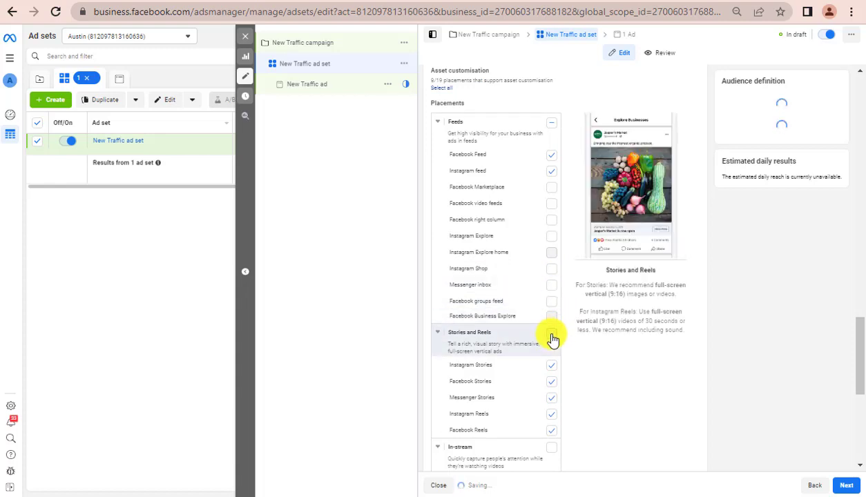
pyautogui.scroll(-5, 609, 424)
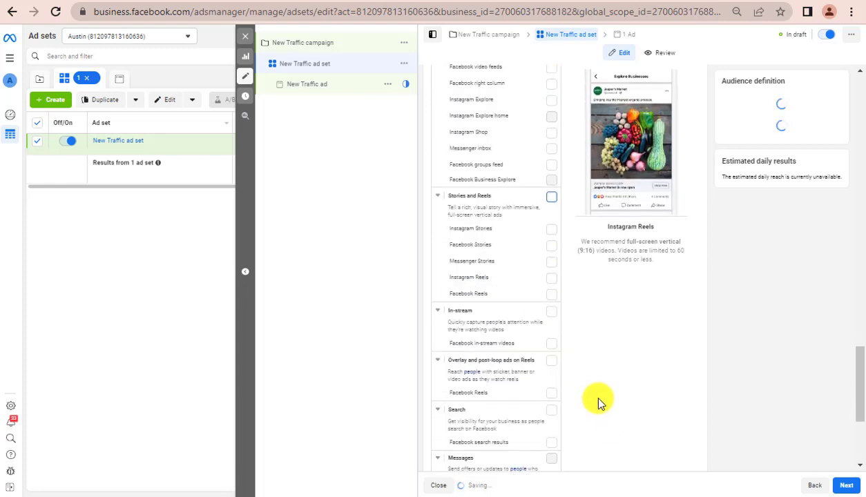
pyautogui.click(552, 302)
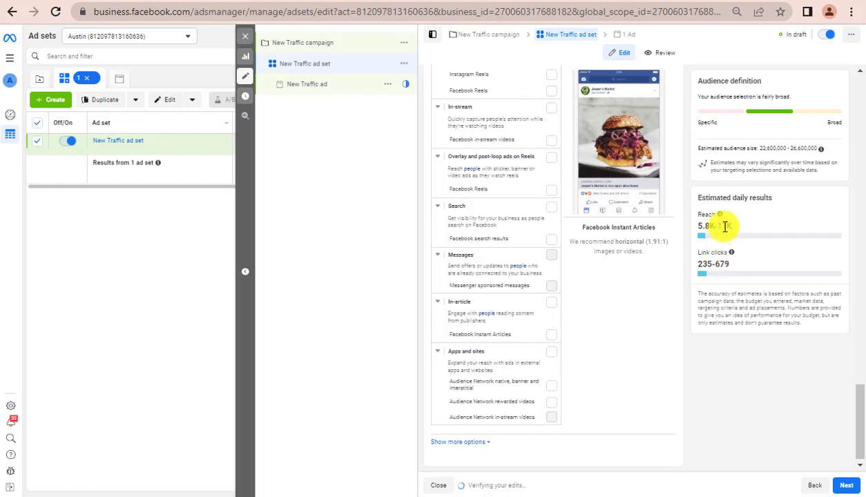
pyautogui.click(461, 496)
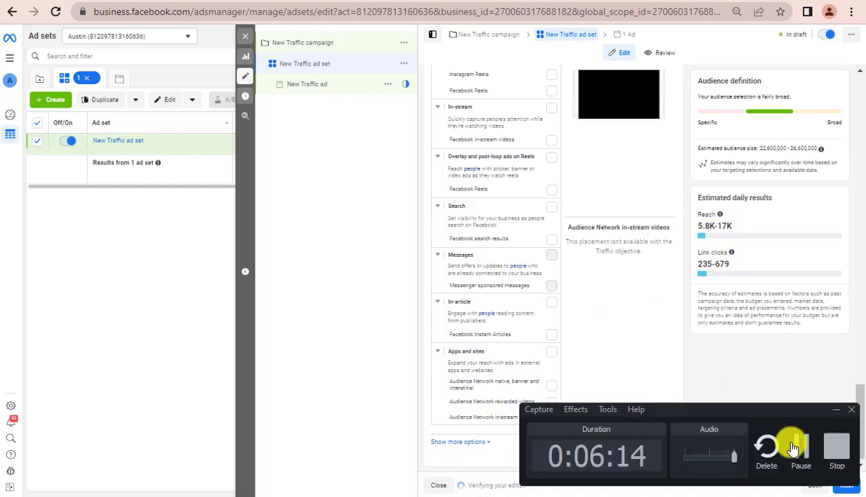
pyautogui.click(800, 448)
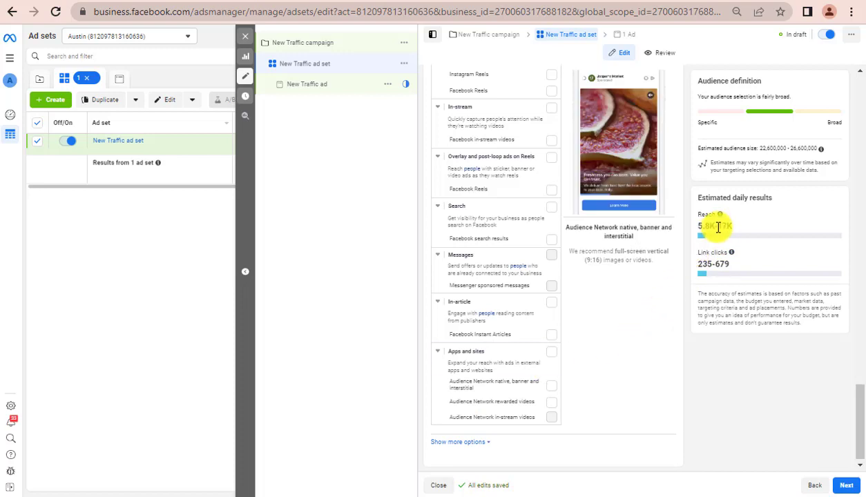